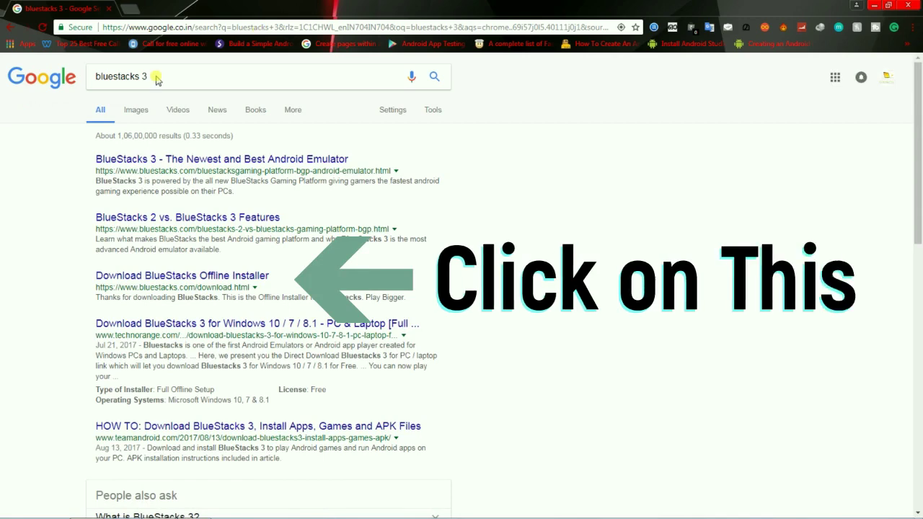
Open the 'Download BlueStacks Offline Installer' result from bluestacks.com in the Google results.
left_click(215, 274)
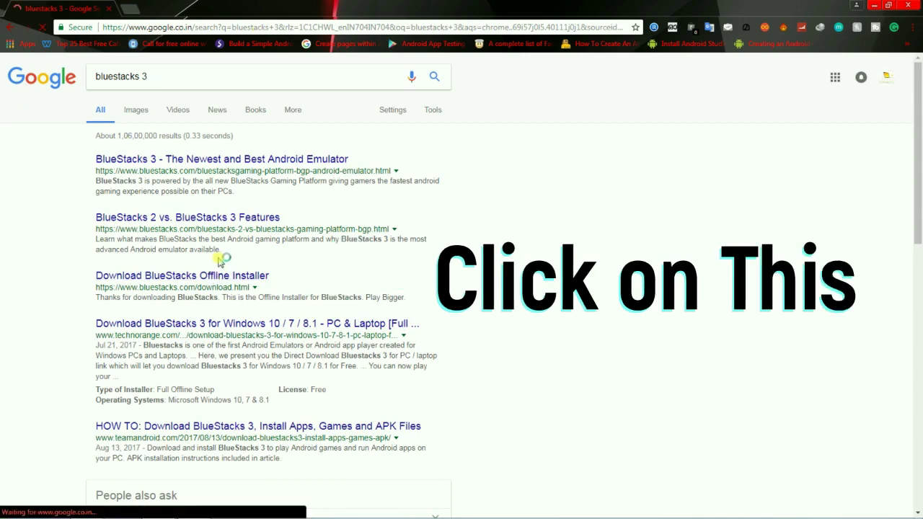
Start the BlueStacks download on bluestacks.com, bringing up the 268.93 MB installer's file info.
scroll(26, 250, "down", 3)
scroll(26, 250, "up", 2)
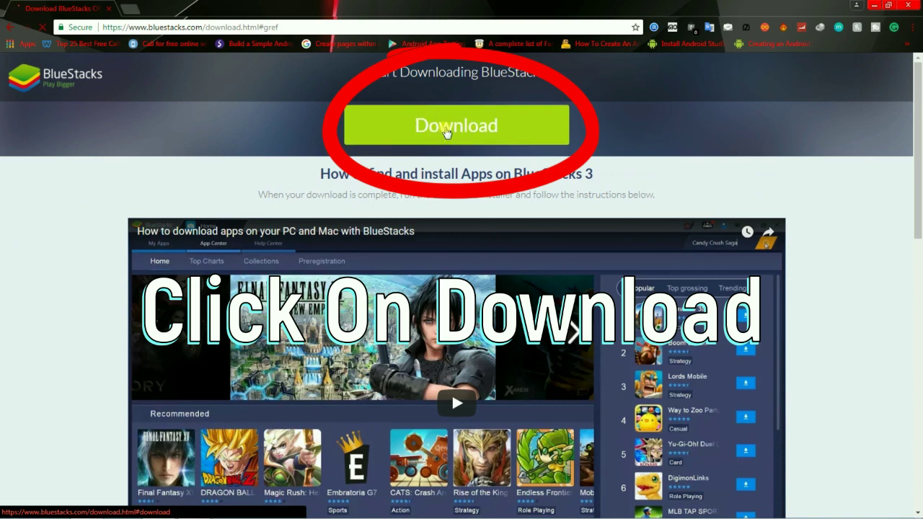
left_click(446, 131)
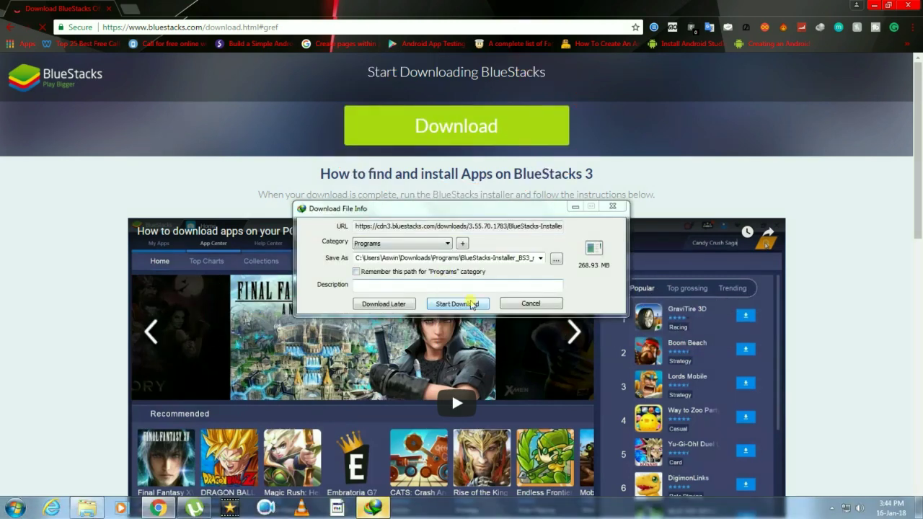
Start downloading the BlueStacks installer file from the download manager's file info dialog.
left_click(472, 303)
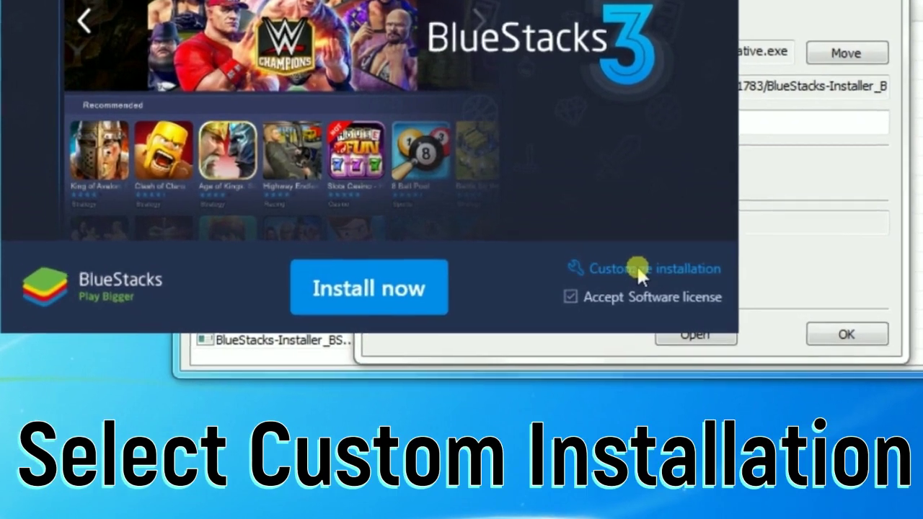
Customize the installation and choose D:\Softwares\Bluestacks 3 as the BlueStacks data folder.
left_click(591, 286)
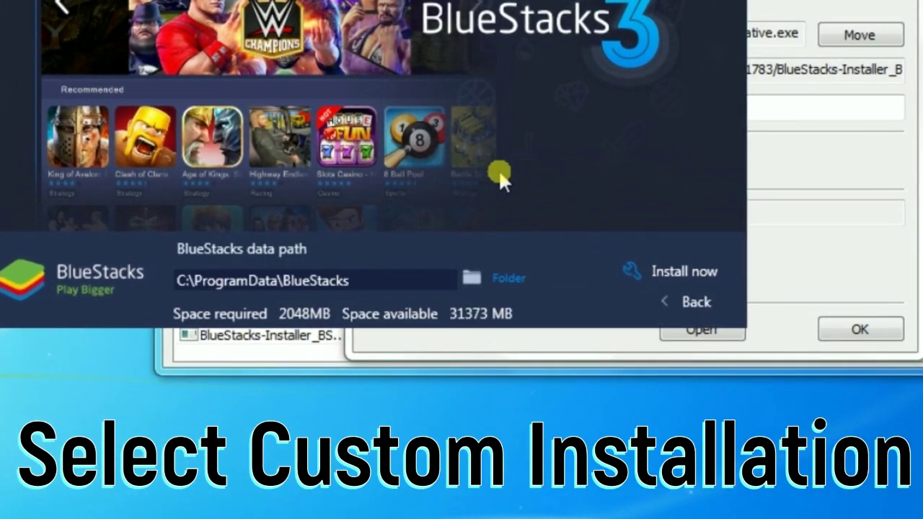
left_click(504, 281)
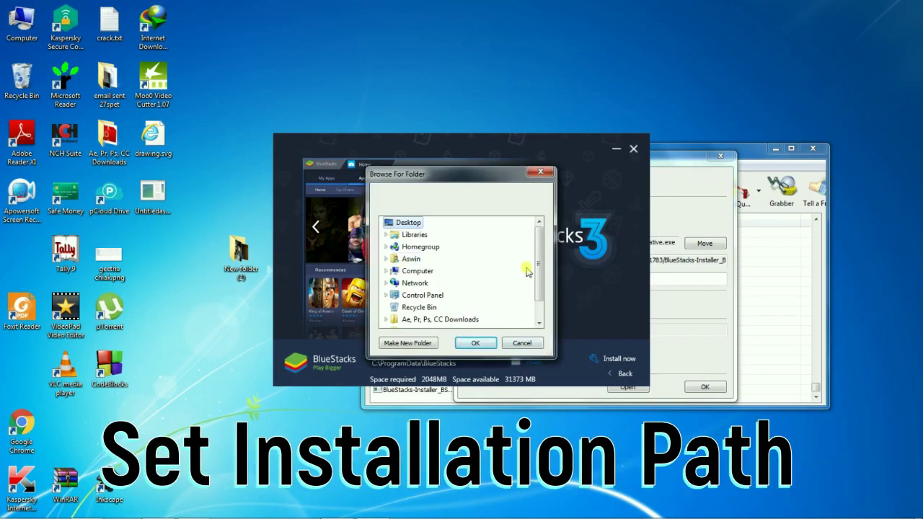
left_click_drag(539, 272, 541, 287)
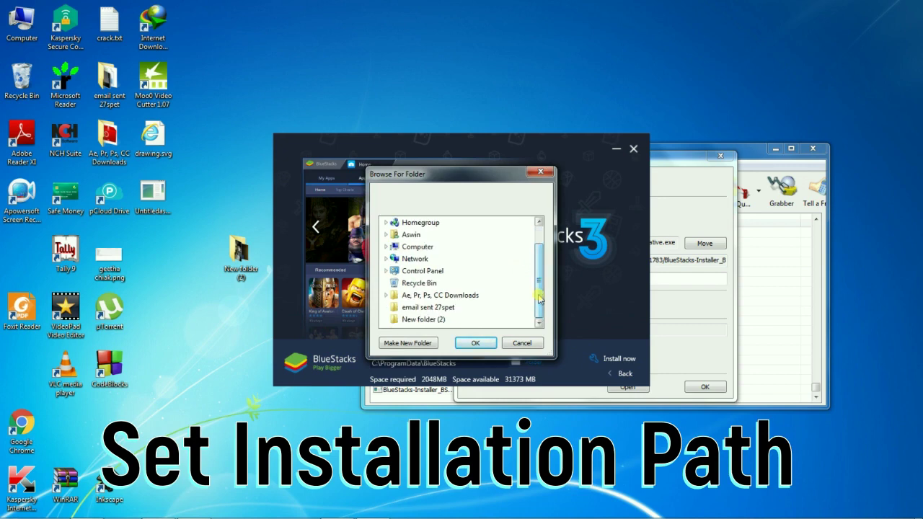
left_click(386, 247)
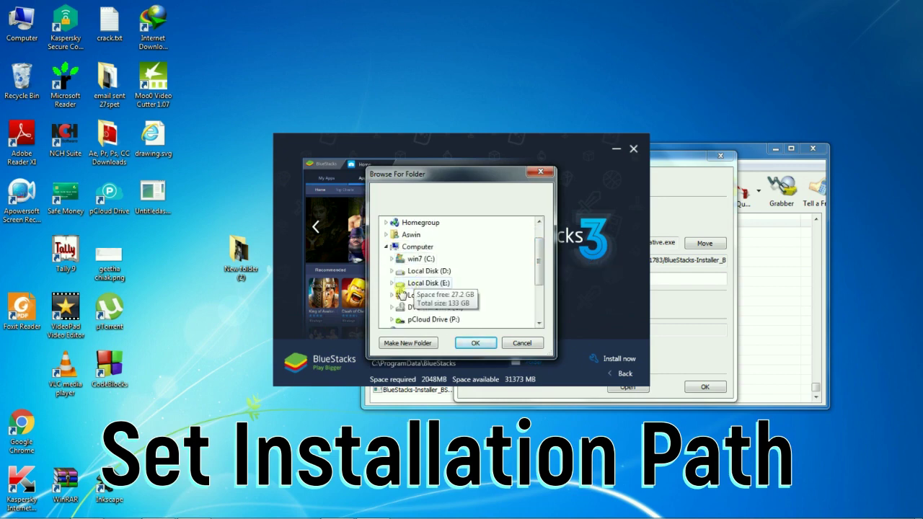
left_click(391, 272)
left_click_drag(540, 245, 512, 282)
left_click(399, 295)
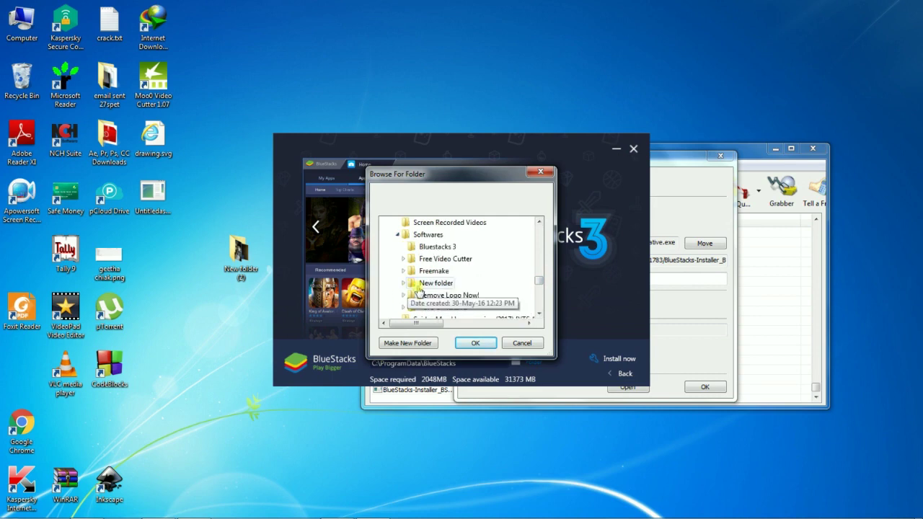
left_click(431, 249)
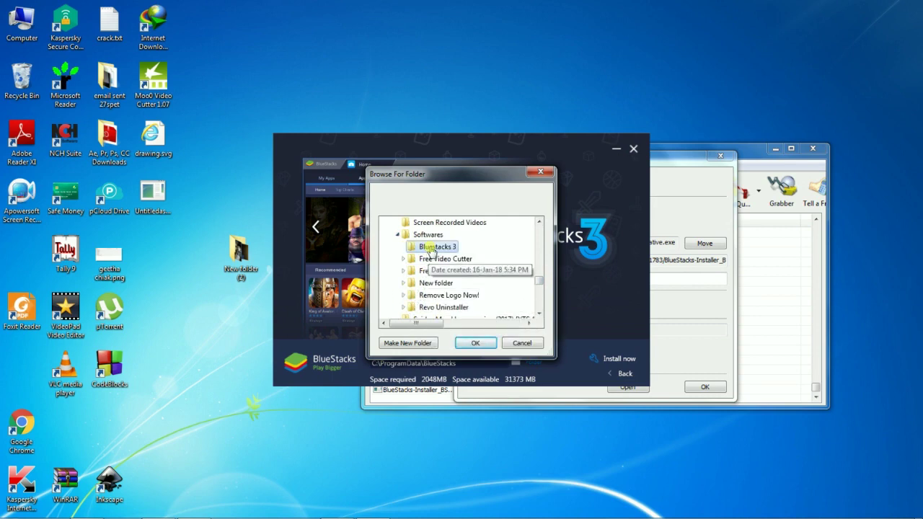
left_click(475, 343)
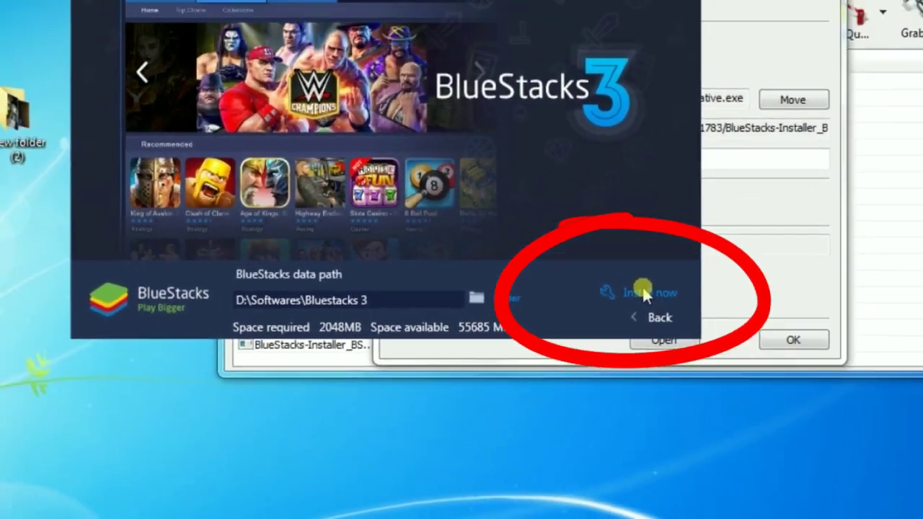
Begin installing BlueStacks and close the download manager windows while it runs to completion.
left_click(654, 266)
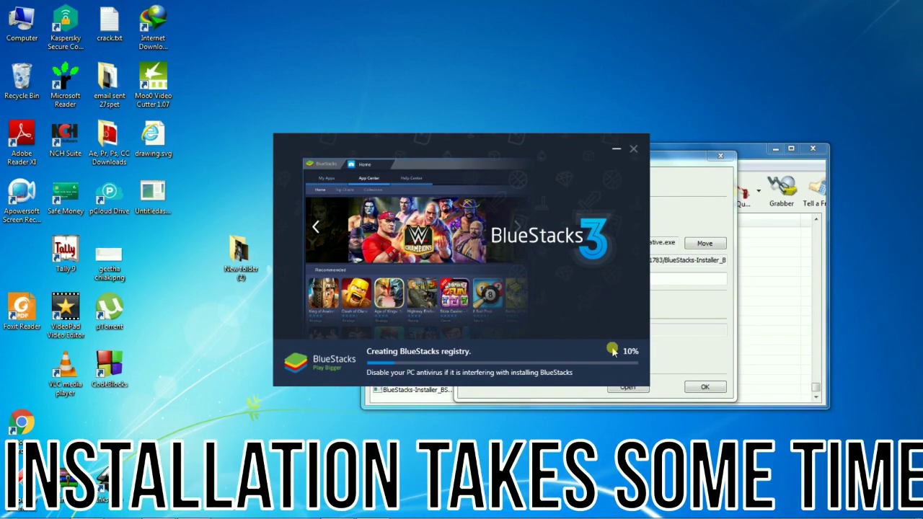
left_click(713, 173)
left_click(719, 155)
left_click(808, 150)
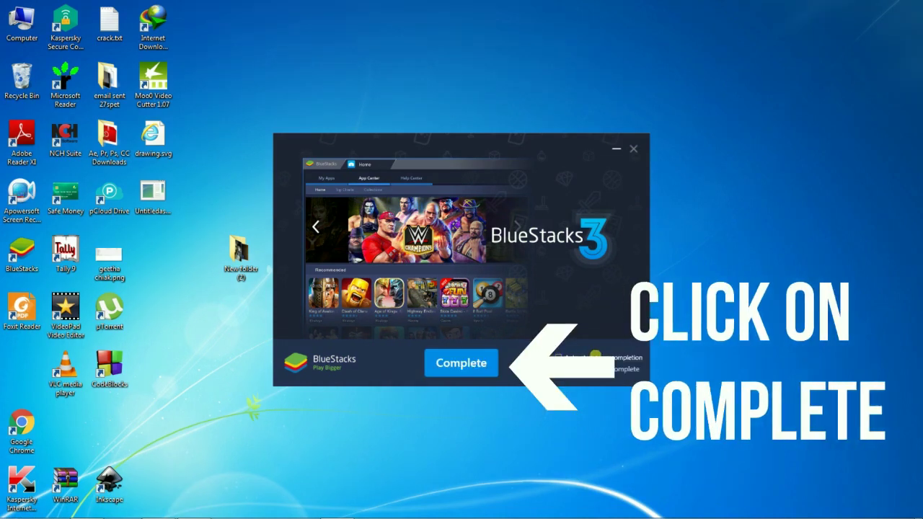
Finish the installer with Complete so BlueStacks launches and boots for the first time.
left_click(462, 364)
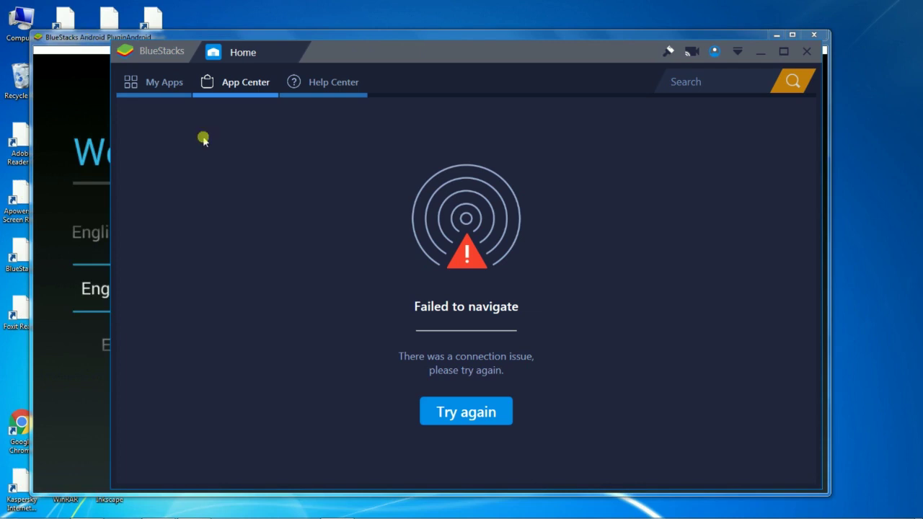
Retry the failed page, pick English (United Kingdom) on the Welcome screen, and continue.
left_click(459, 414)
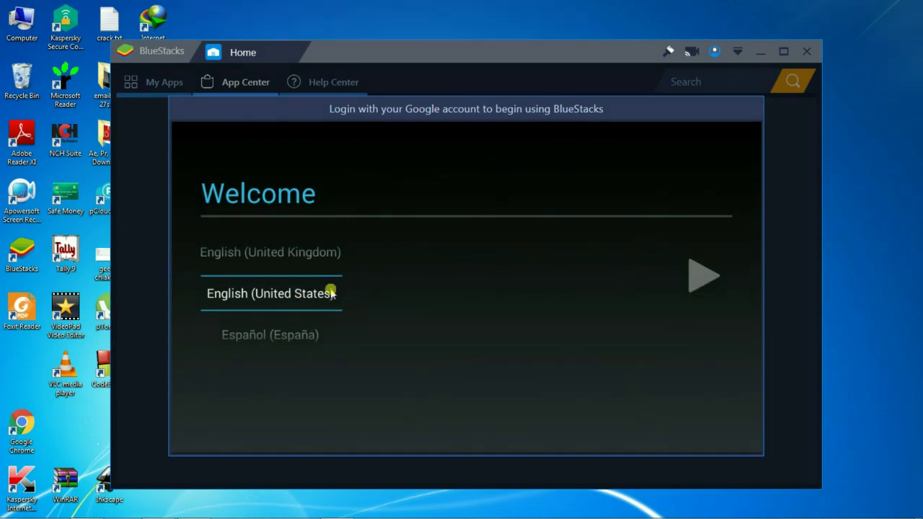
left_click_drag(302, 308, 305, 346)
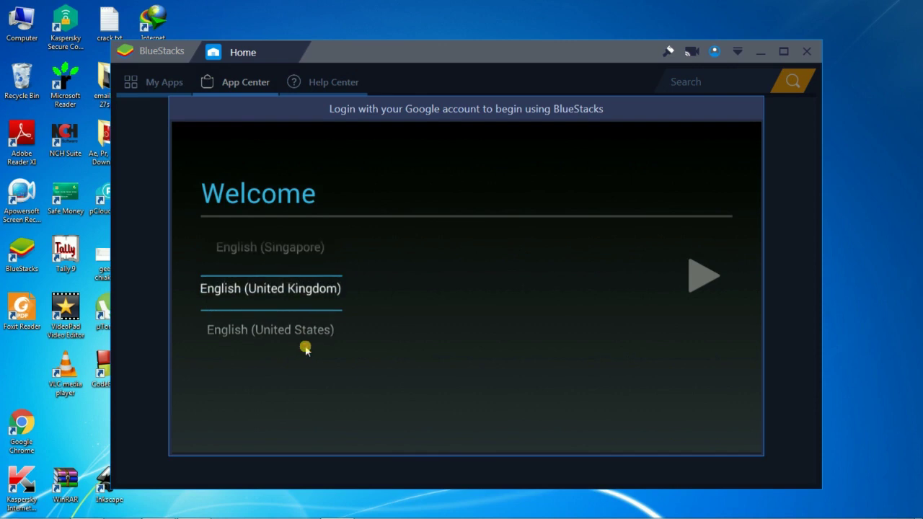
left_click(700, 274)
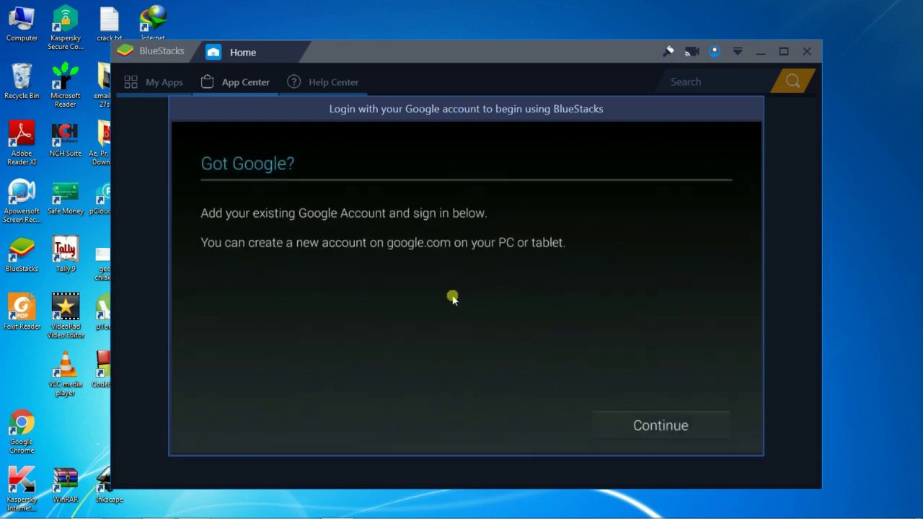
Add an existing Google account with its e-mail and password, and accept the Google terms.
left_click(669, 428)
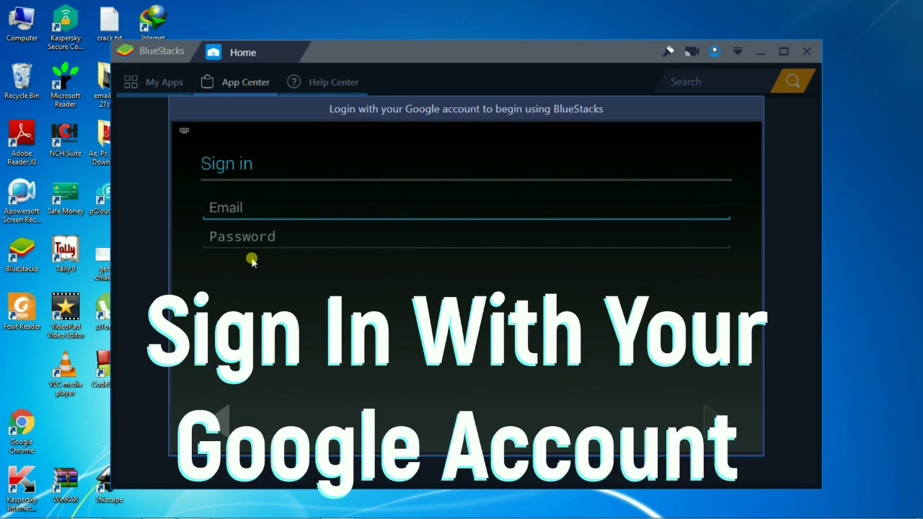
type("techhelppp")
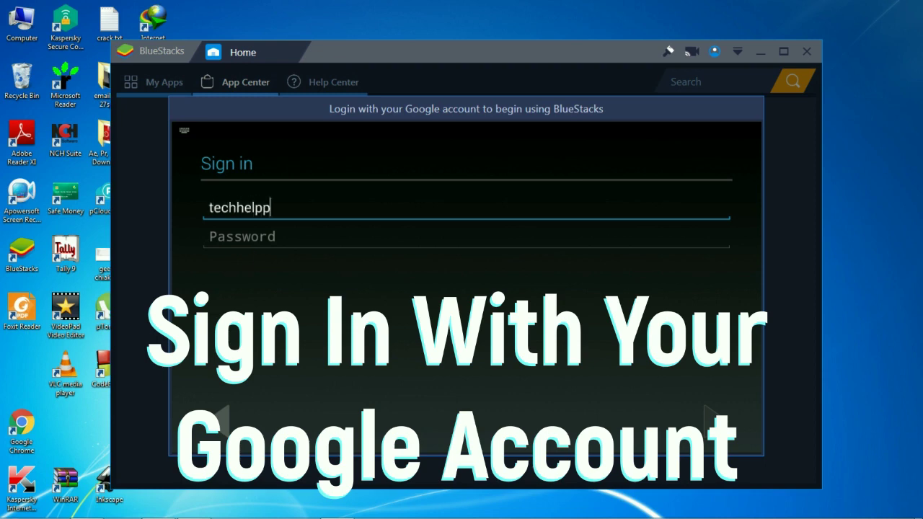
type("ro")
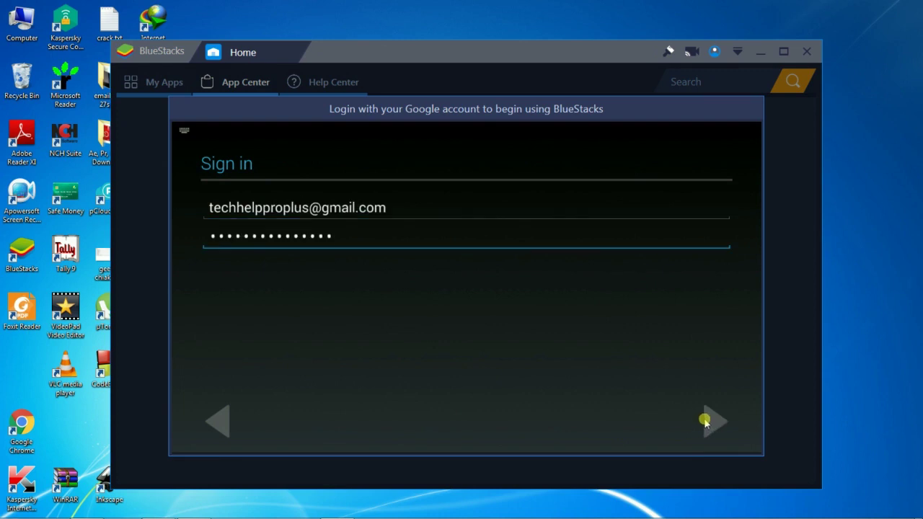
left_click(706, 422)
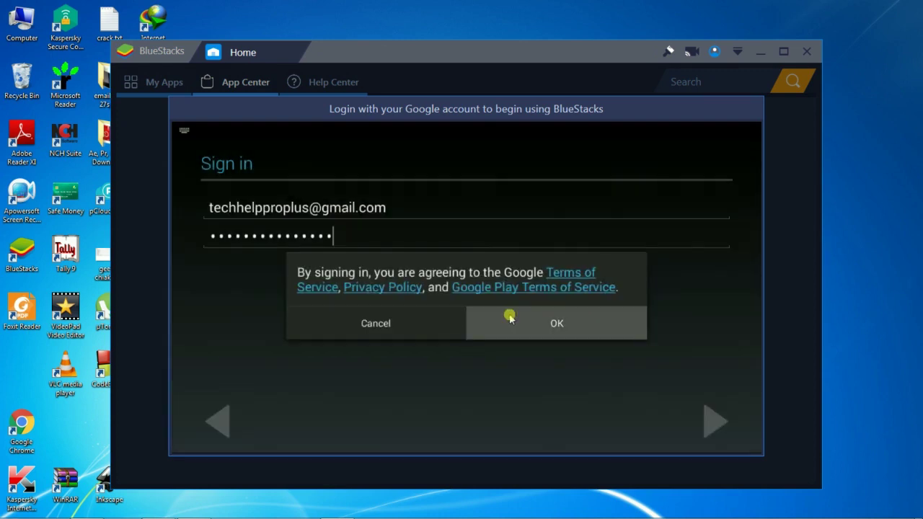
left_click(509, 319)
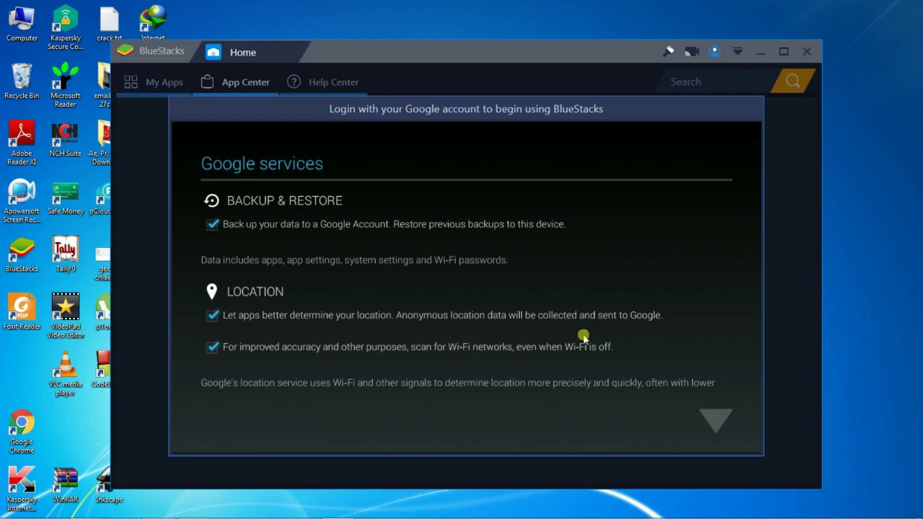
Accept the Google services settings, choose No thanks for payment info, and confirm the owner name.
left_click(715, 419)
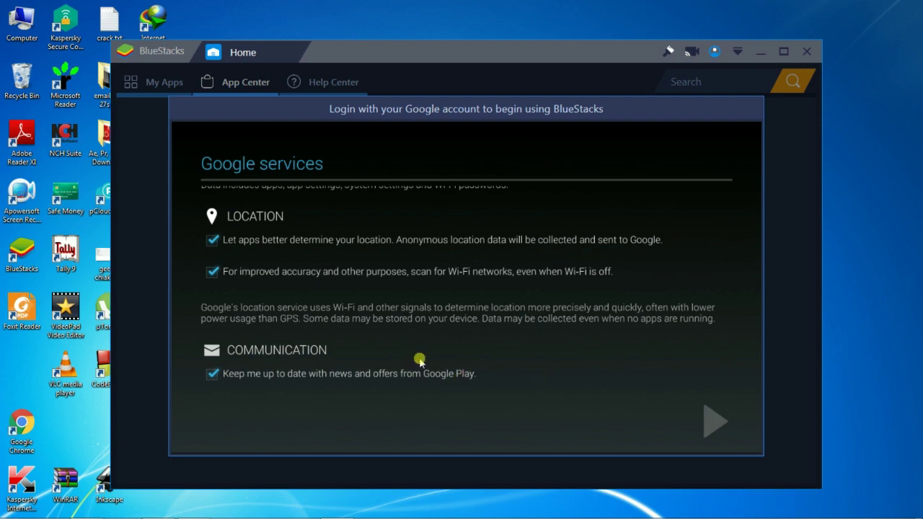
left_click(724, 417)
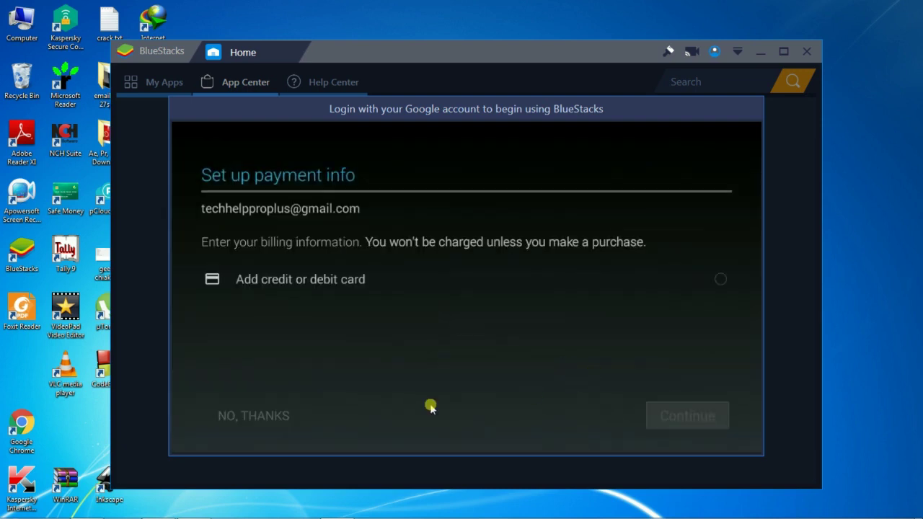
left_click(271, 418)
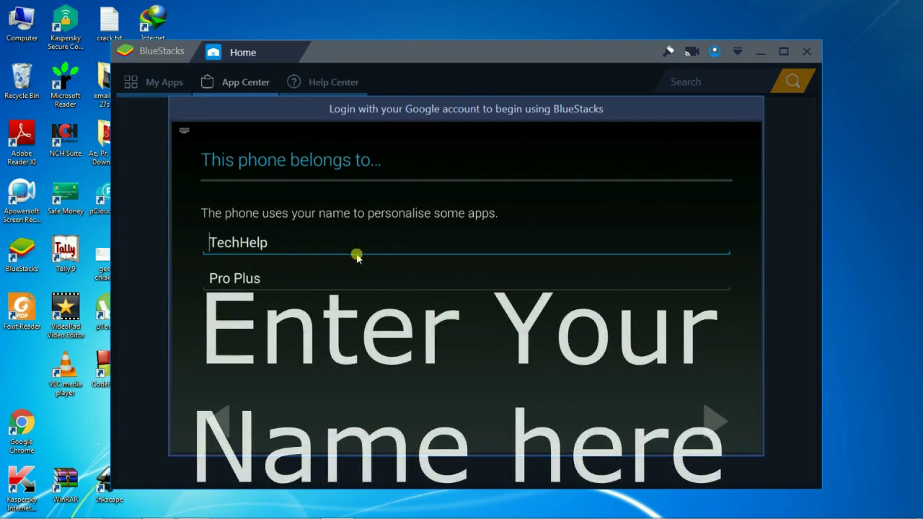
left_click(714, 422)
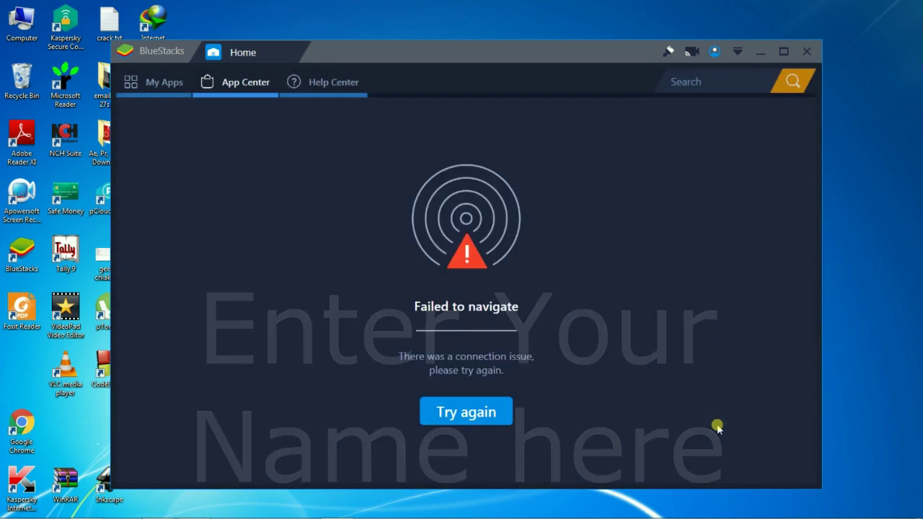
Retry the App Center's failed connection twice, then switch to the My Apps tab.
left_click(481, 419)
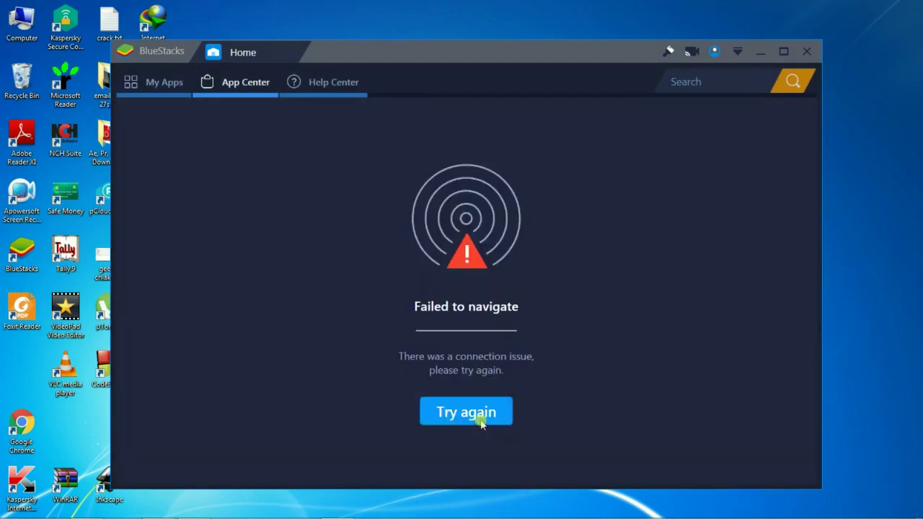
left_click(481, 421)
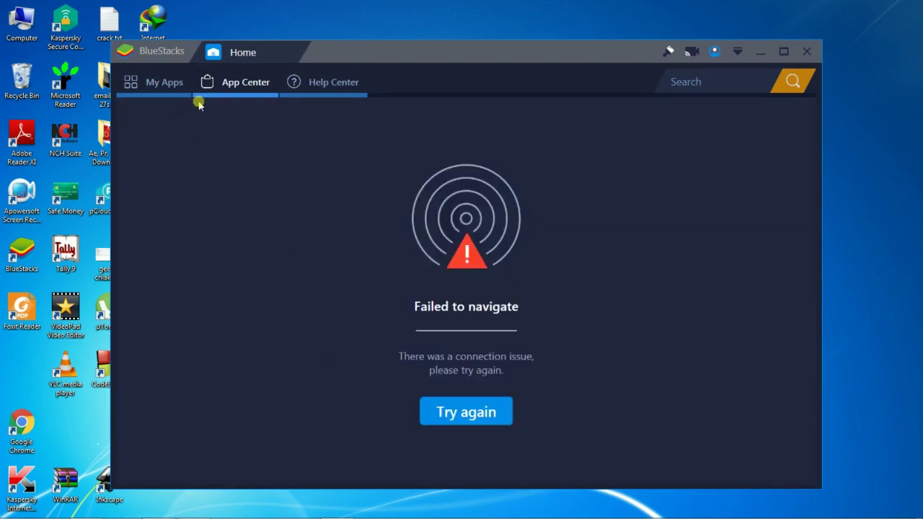
left_click(165, 84)
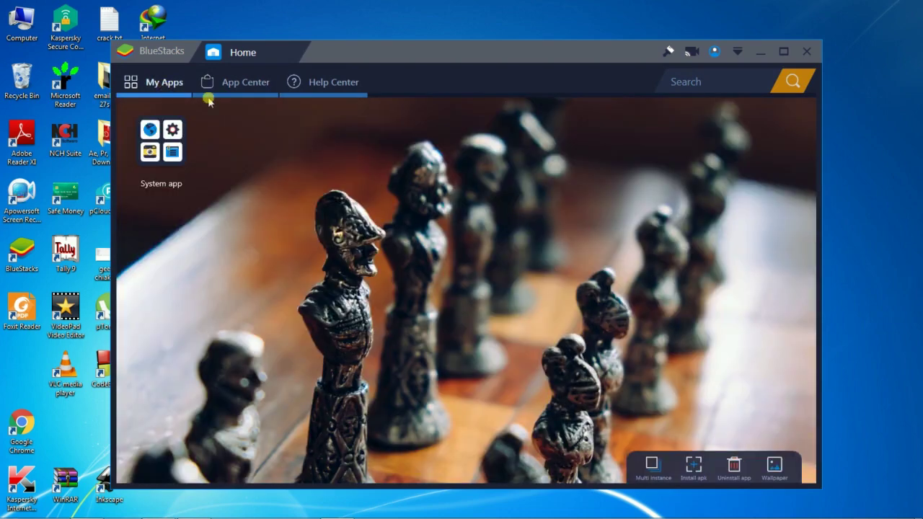